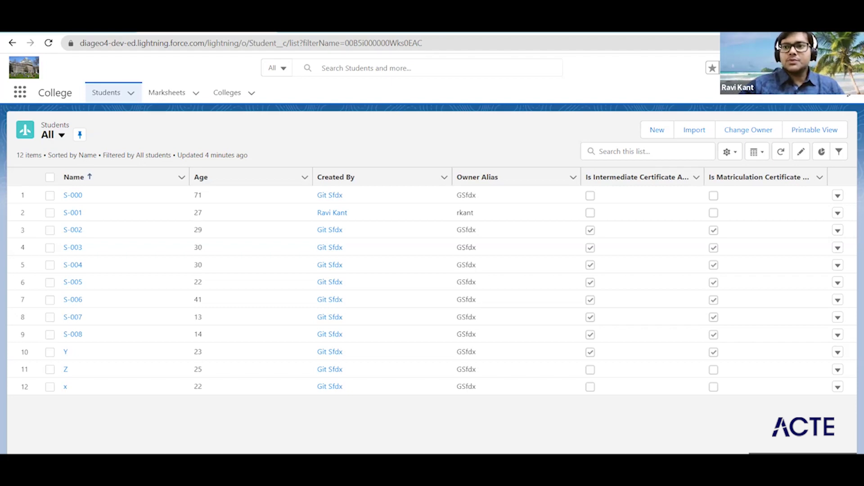
Go to Setup, filter Quick Find by 'workflow', and open Workflow Rules
left_click(752, 111)
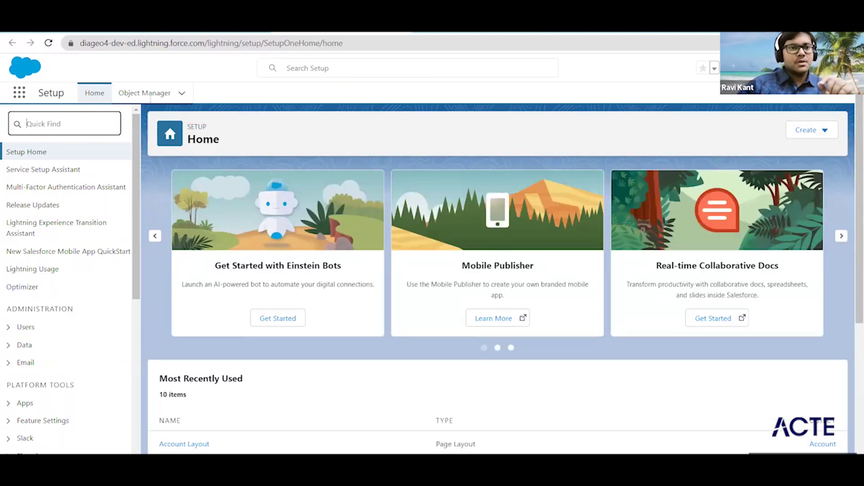
type("wor")
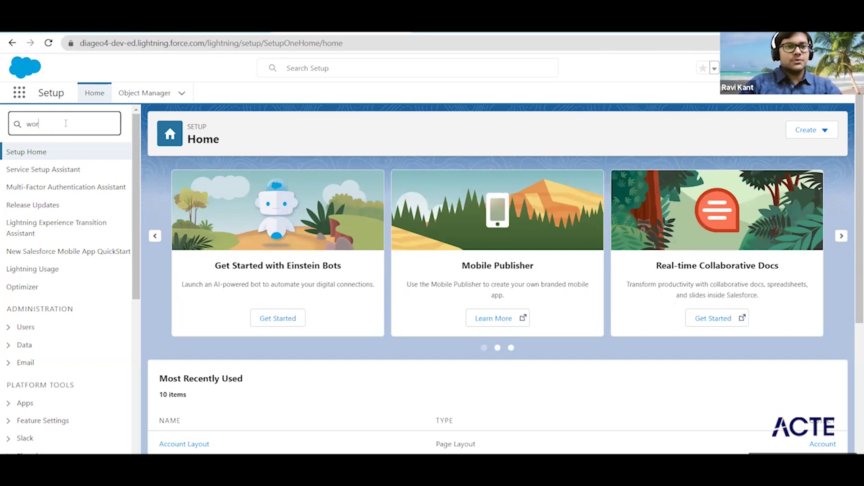
type("kflow")
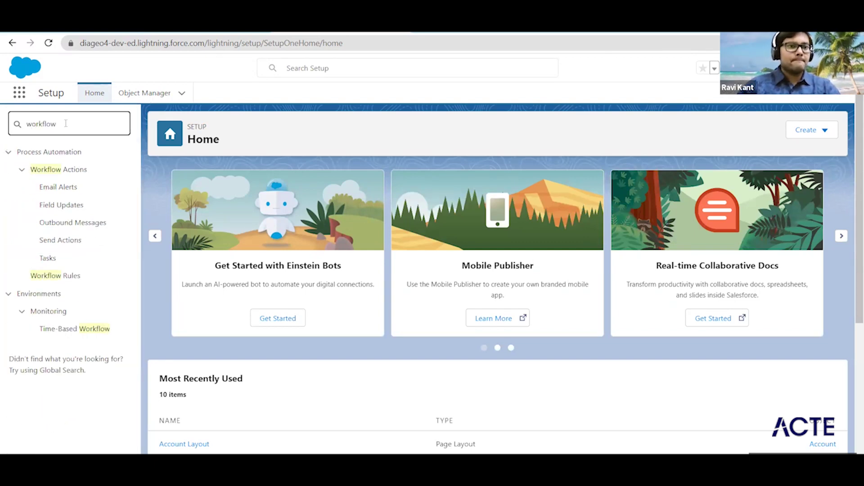
left_click(64, 280)
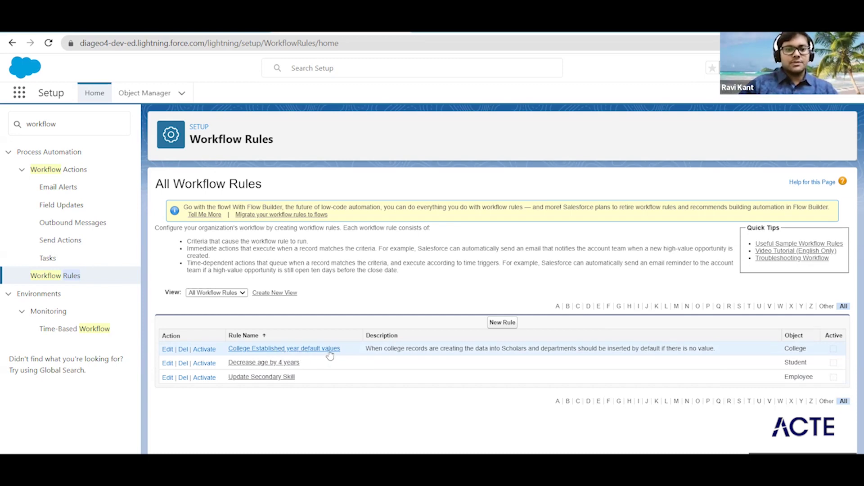
Open the 'College Established year default values' workflow rule
left_click(274, 350)
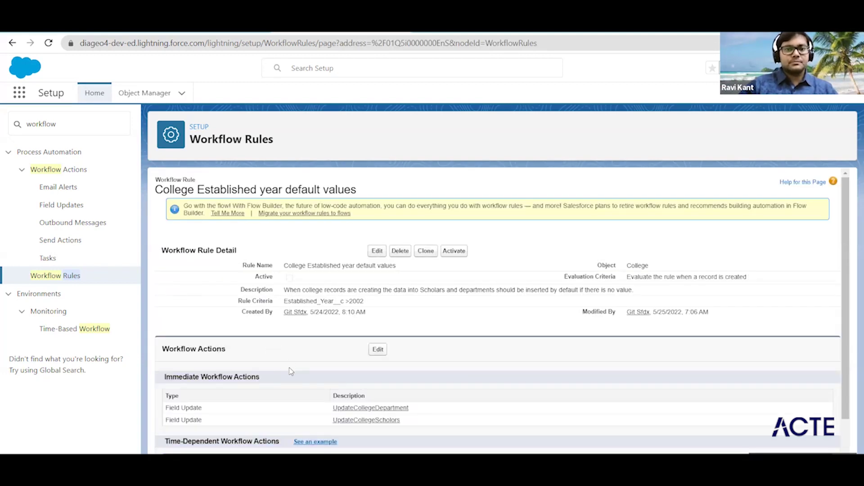
Scroll the rule's detail page to review its criteria and two field updates
scroll(290, 371, "down", 1)
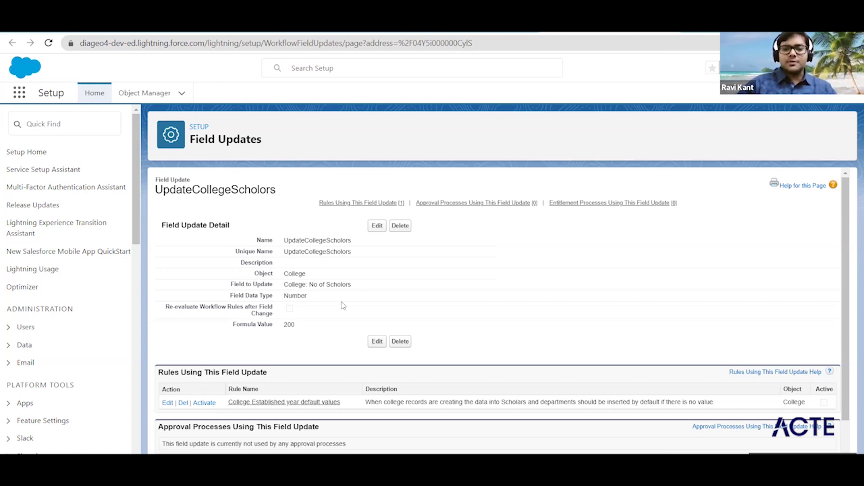
Filter Setup by 'flow' and open the Flows page in a new tab
left_click(48, 123)
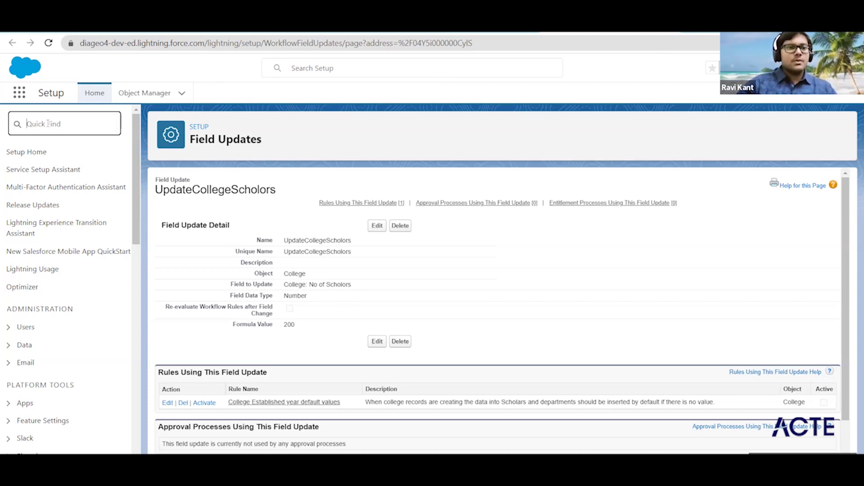
type("flow")
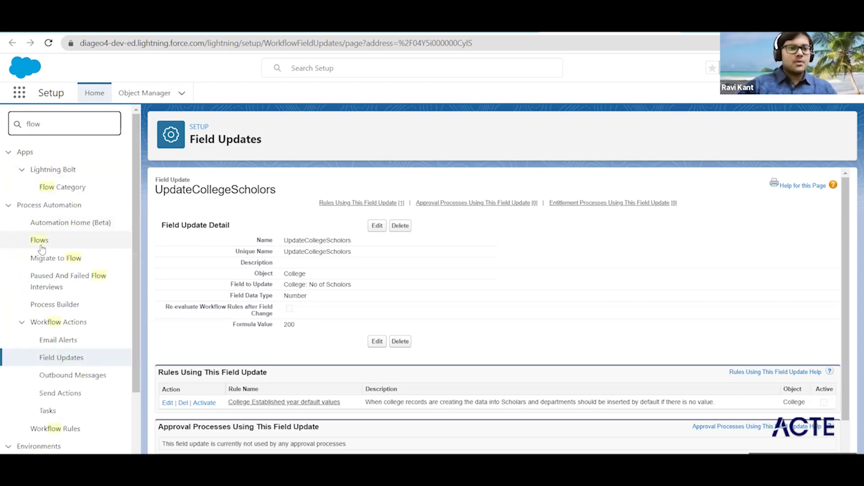
right_click(41, 242)
left_click(59, 254)
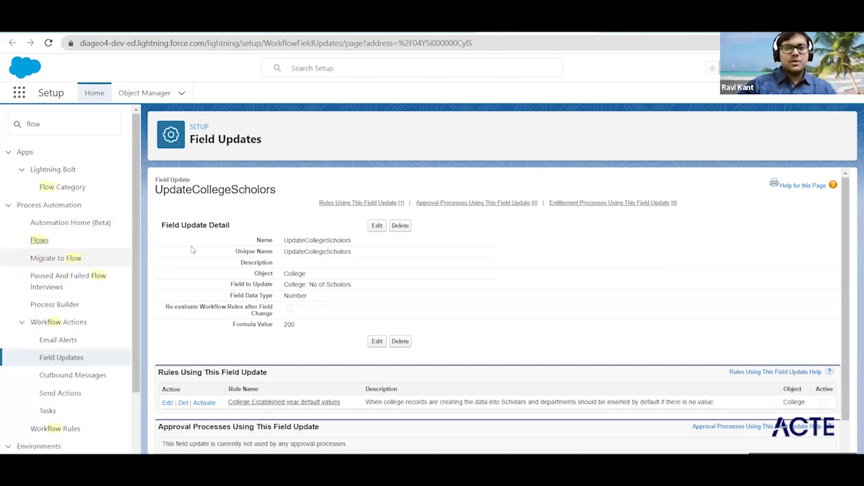
key("ctrl+Tab")
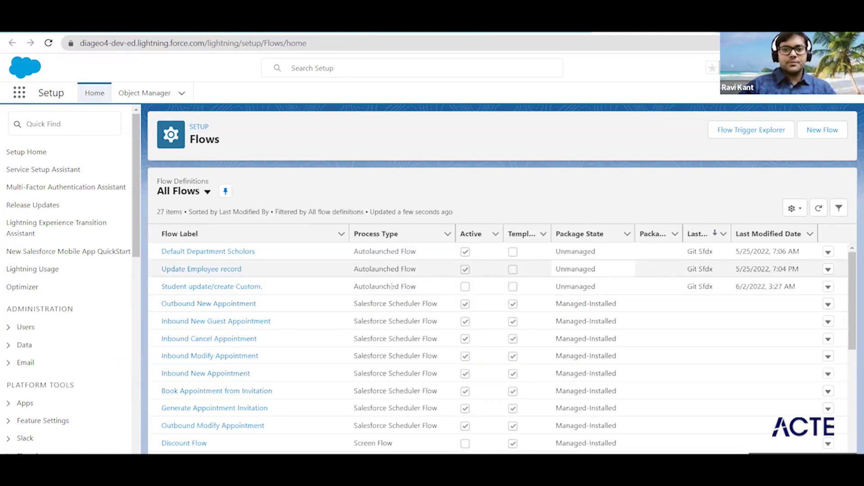
Open the Default Department Scholors flow and edit its Update 1 element
left_click(206, 256)
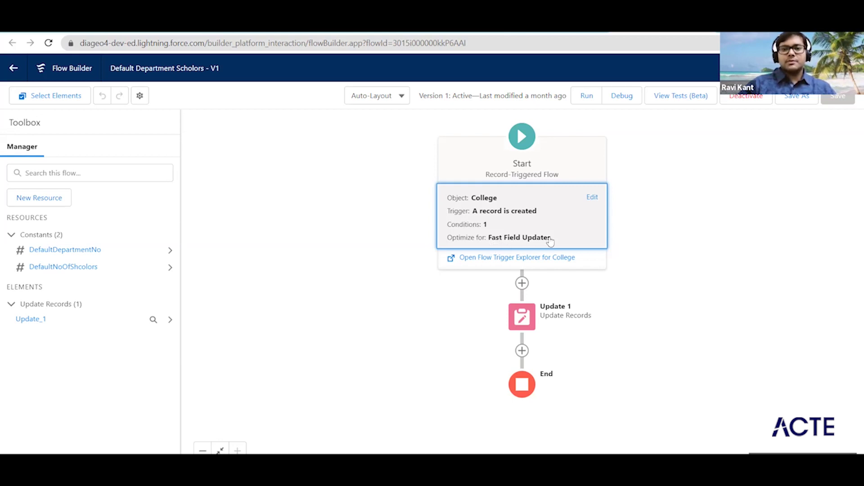
left_click(527, 321)
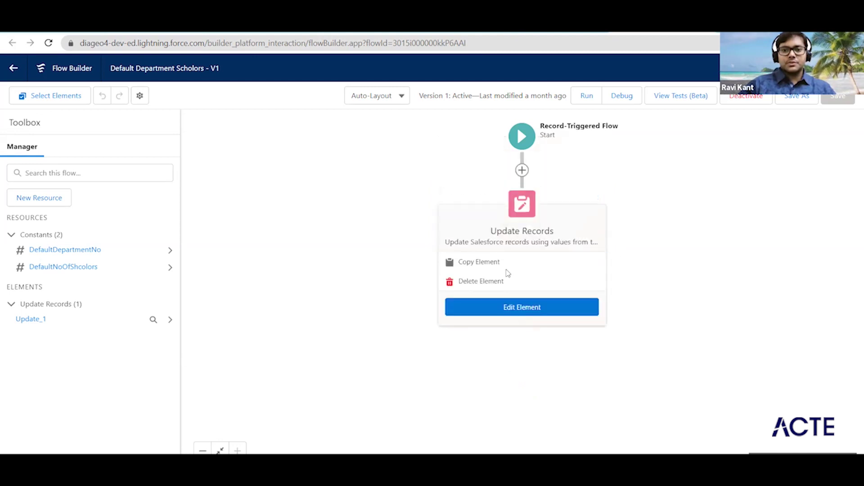
left_click(520, 275)
Review Update 1's field assignments, cancel without changes, and close the flow tab
scroll(463, 287, "down", 3)
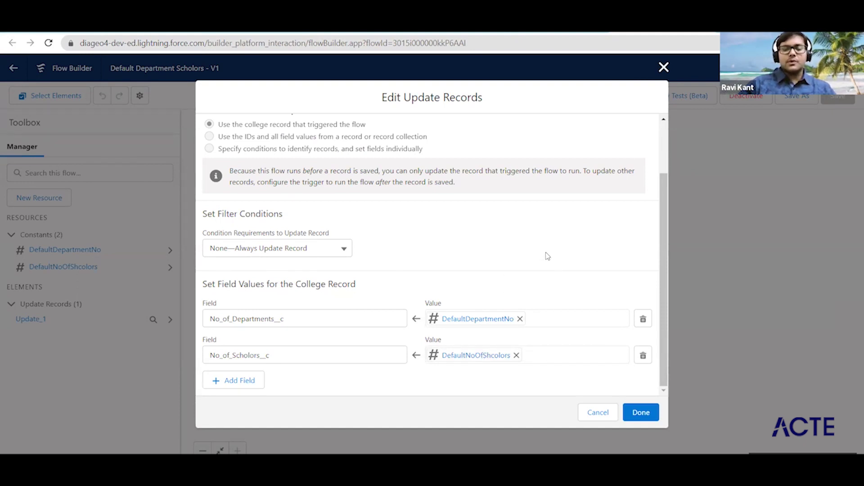
left_click(594, 414)
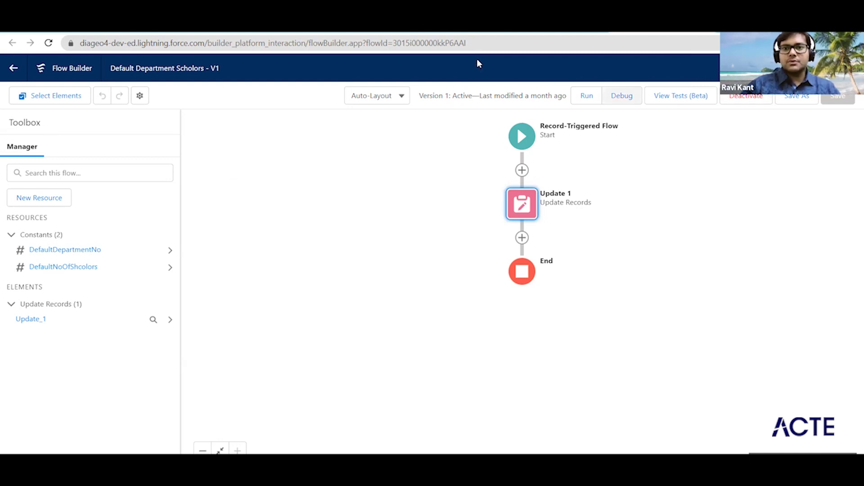
key("ctrl+w")
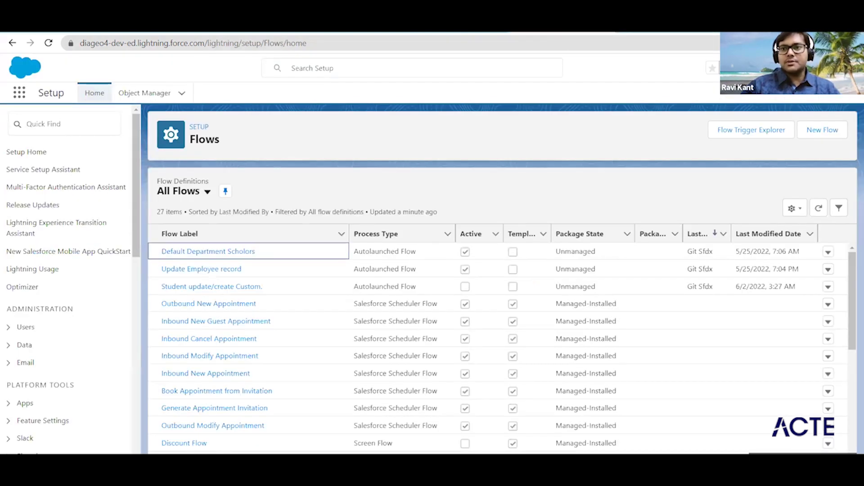
Open the Developer Console from the gear menu in a new tab
left_click(803, 68)
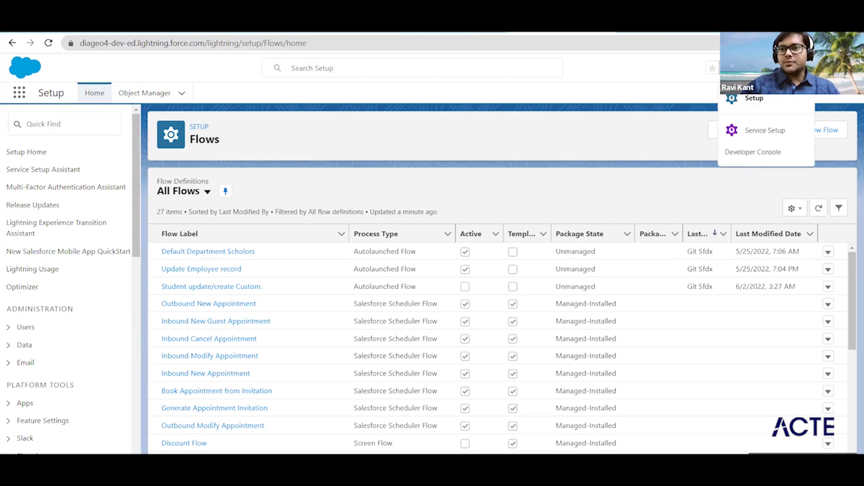
right_click(741, 156)
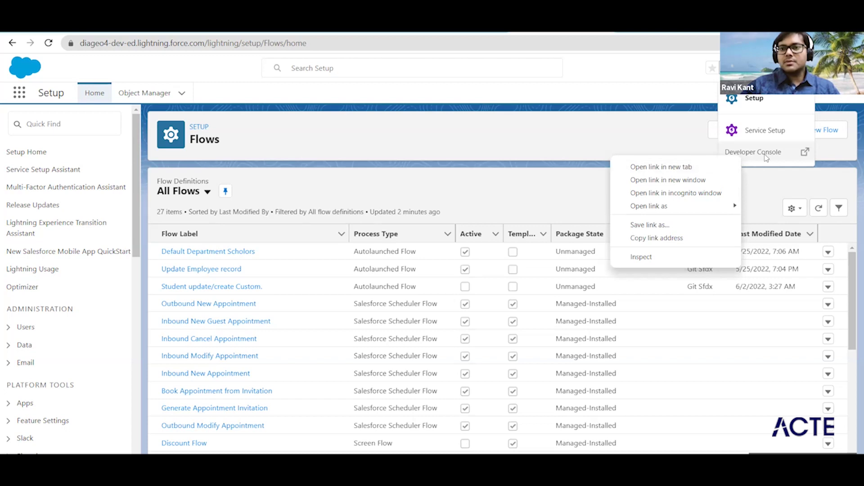
left_click(729, 167)
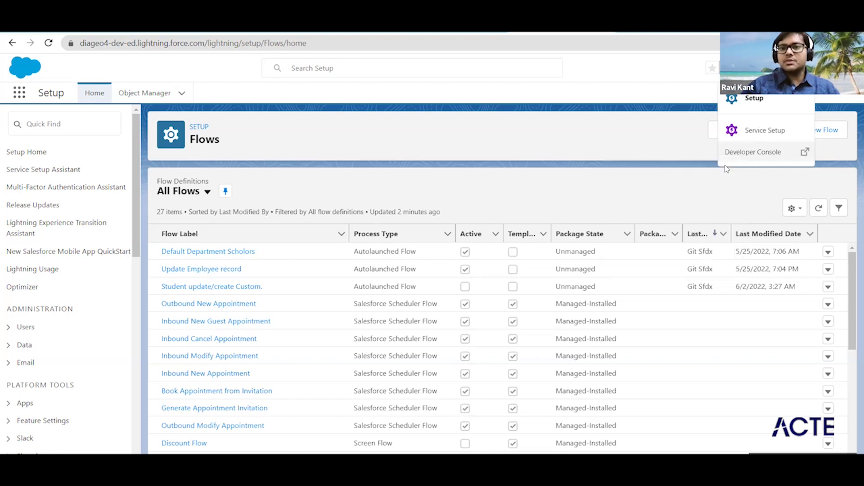
key("ctrl+Tab")
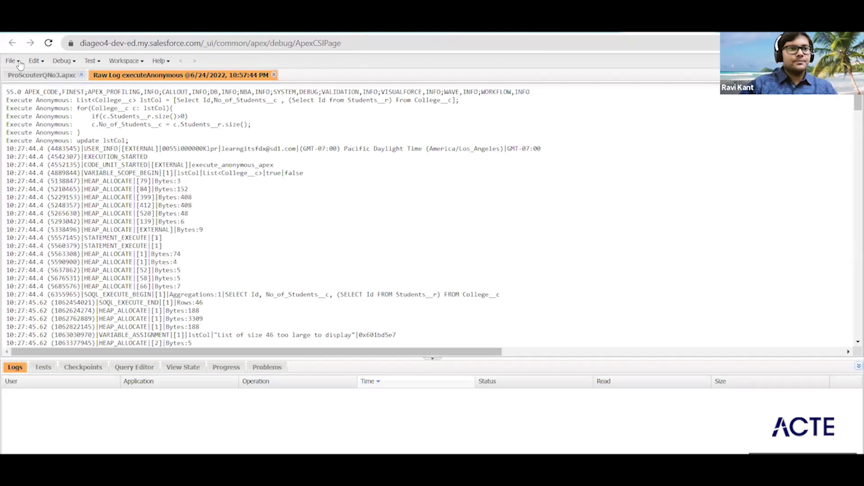
Open the CollegeTrigger trigger in the Developer Console editor
left_click(18, 63)
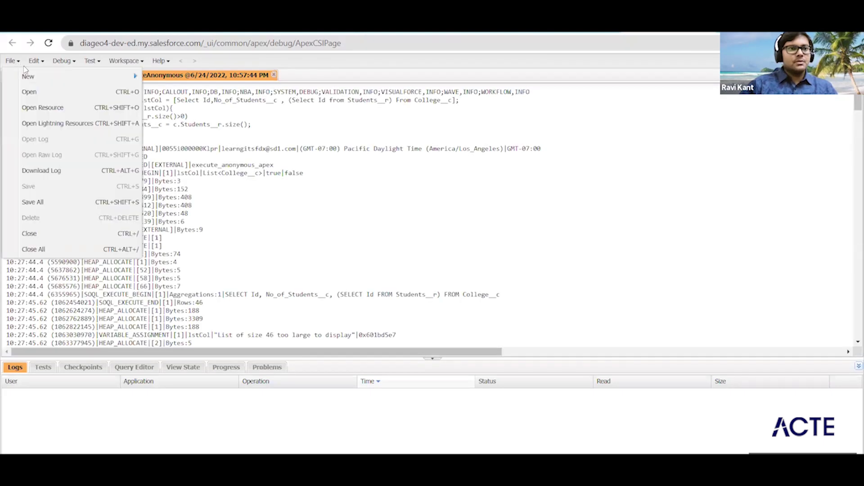
left_click(32, 93)
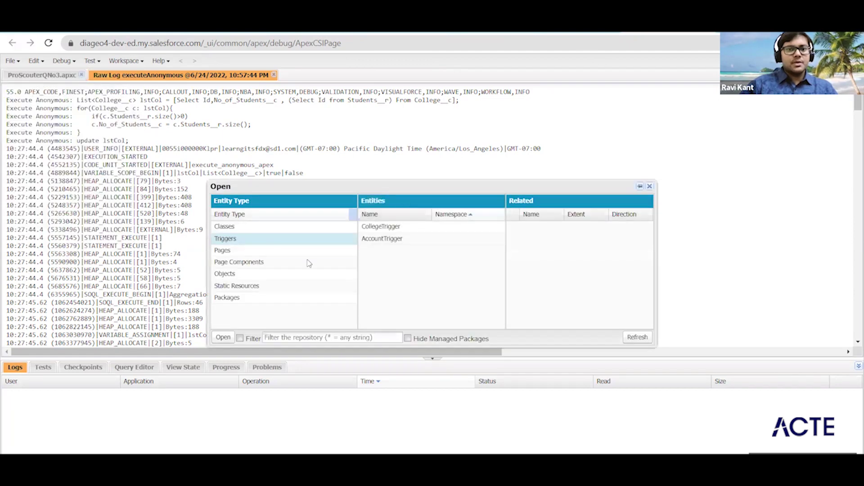
left_click(414, 229)
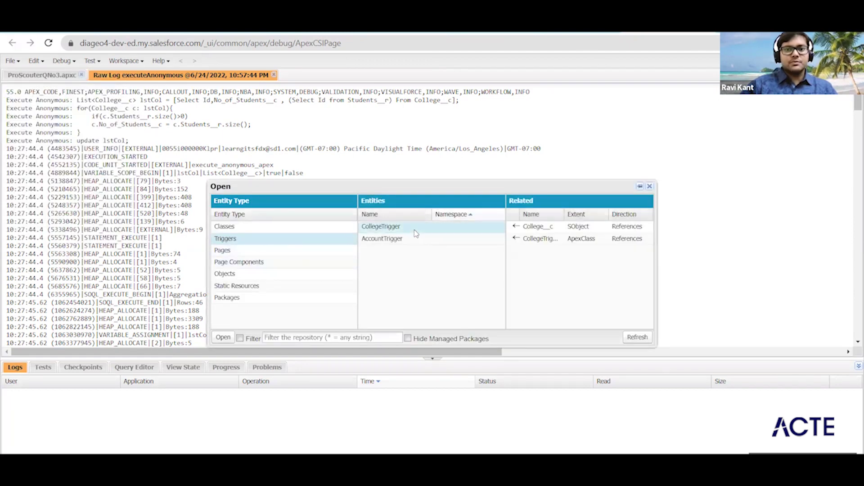
left_click(223, 338)
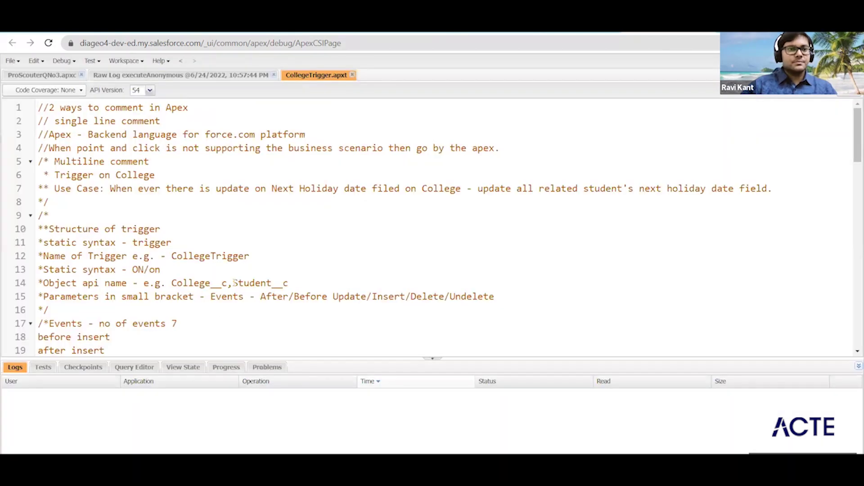
Scroll to the trigger's end and select the CollegeTriggerHelper name on line 82
scroll(234, 282, "down", 10)
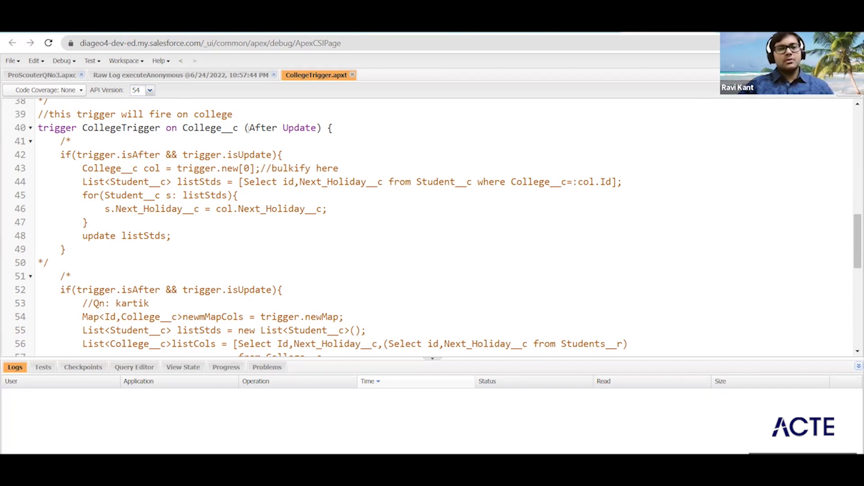
scroll(314, 231, "down", 8)
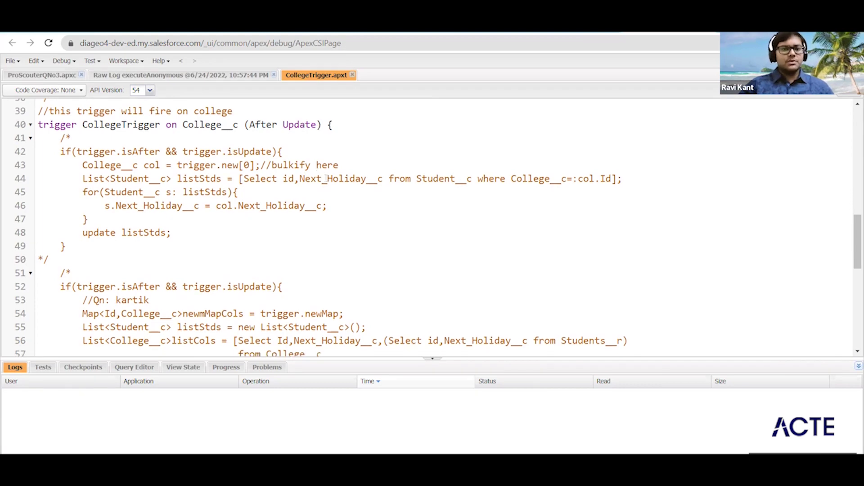
scroll(314, 230, "down", 1)
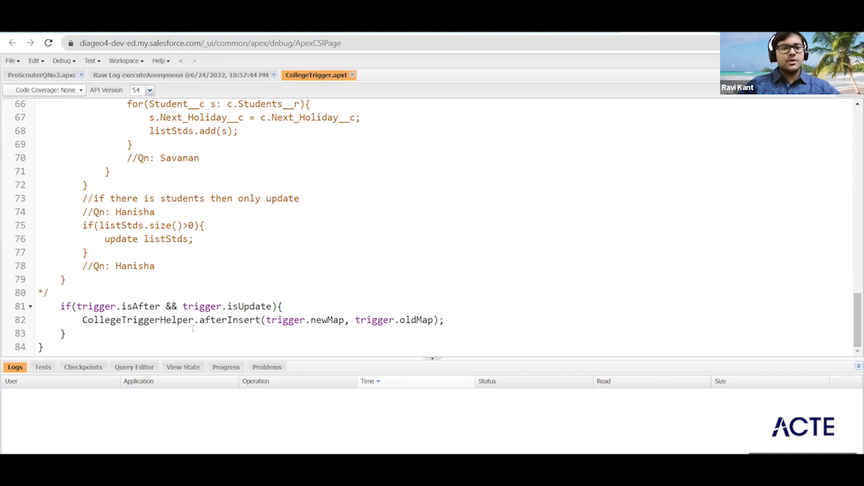
double_click(155, 319)
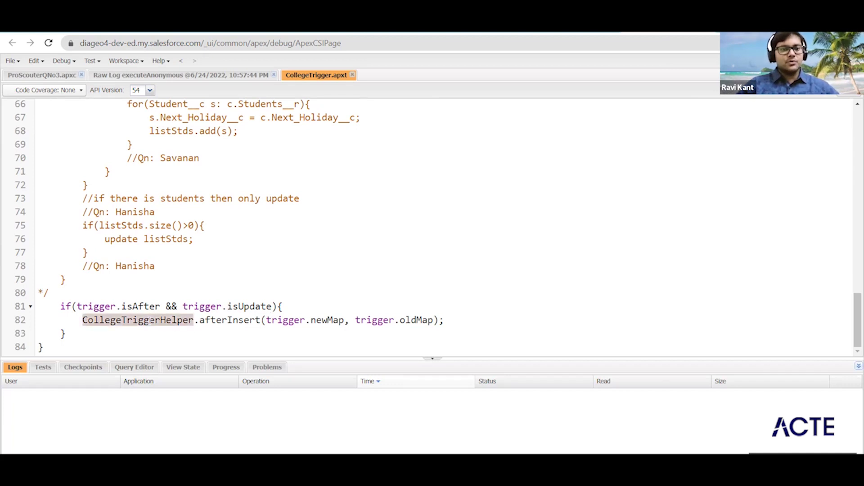
Open the CollegeTriggerHelper Apex class from the Classes list in a new editor tab
left_click(11, 61)
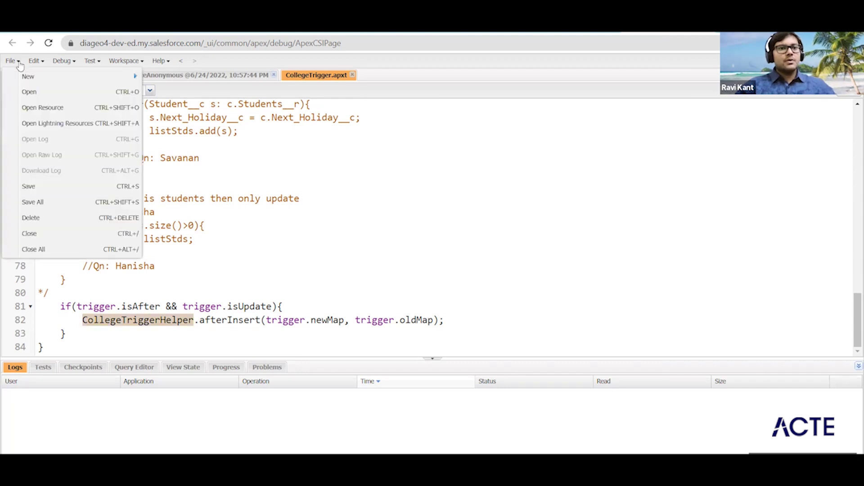
left_click(61, 92)
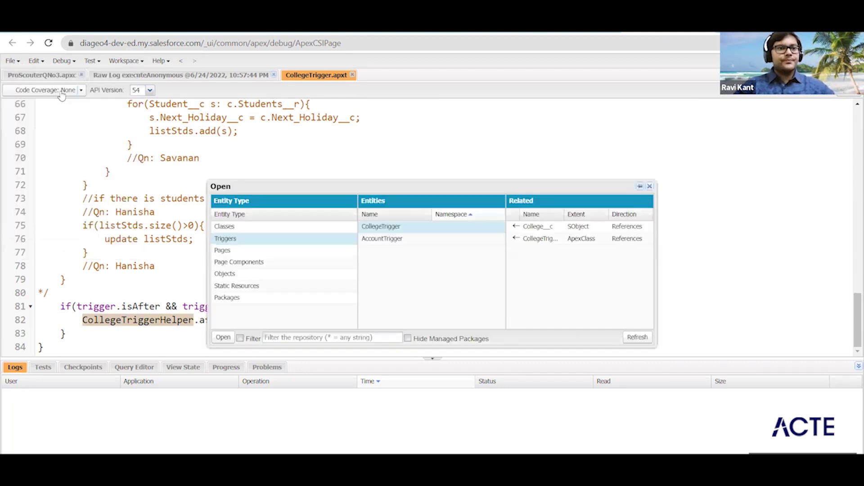
left_click(259, 226)
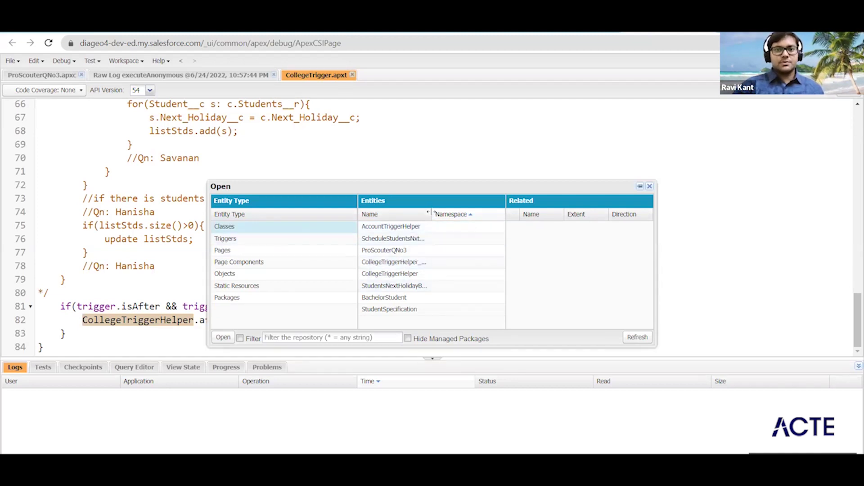
left_click_drag(431, 214, 520, 217)
left_click(412, 272)
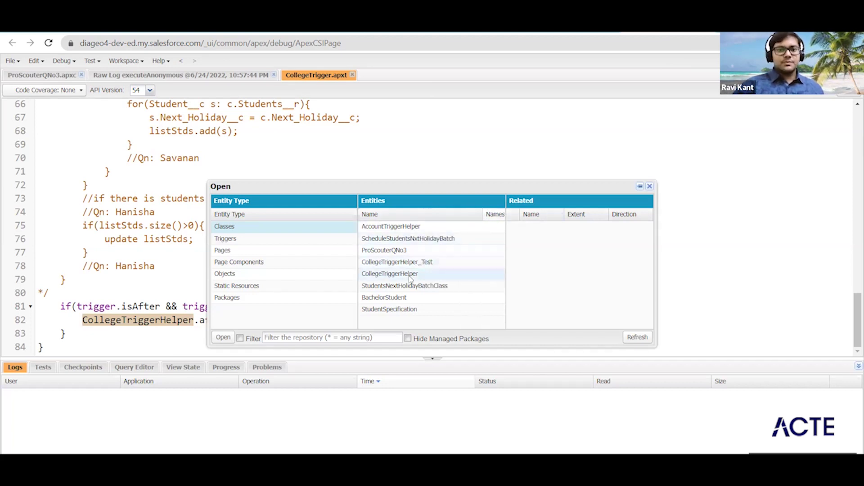
left_click(416, 263)
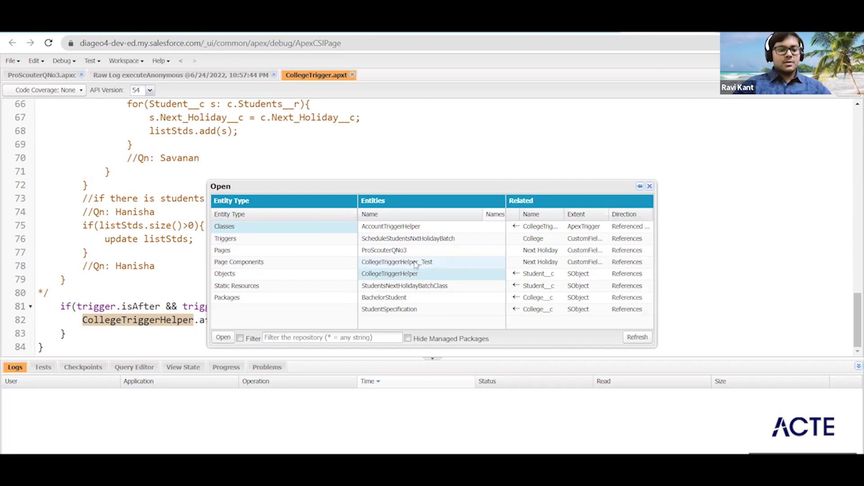
left_click(419, 275)
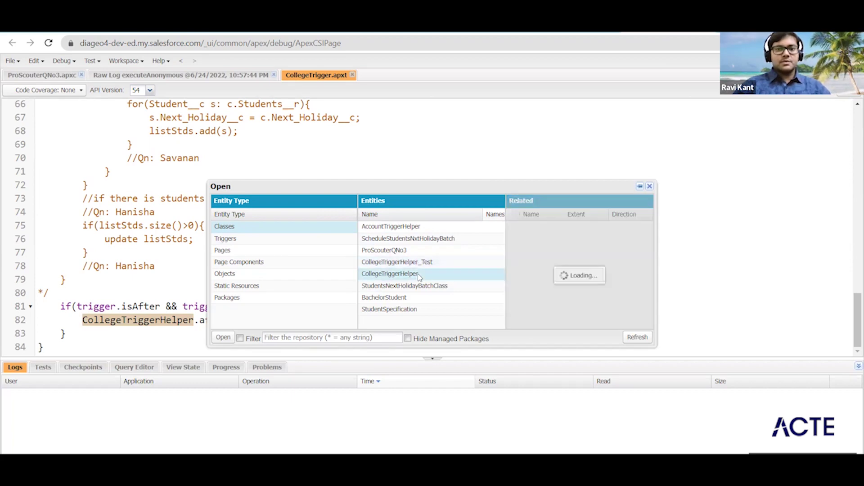
left_click(223, 338)
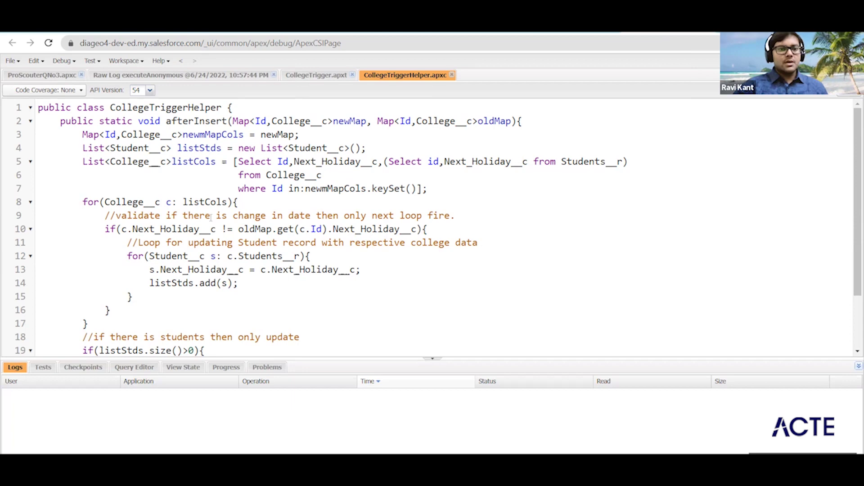
scroll(211, 218, "down", 2)
scroll(549, 156, "up", 1)
scroll(391, 260, "down", 2)
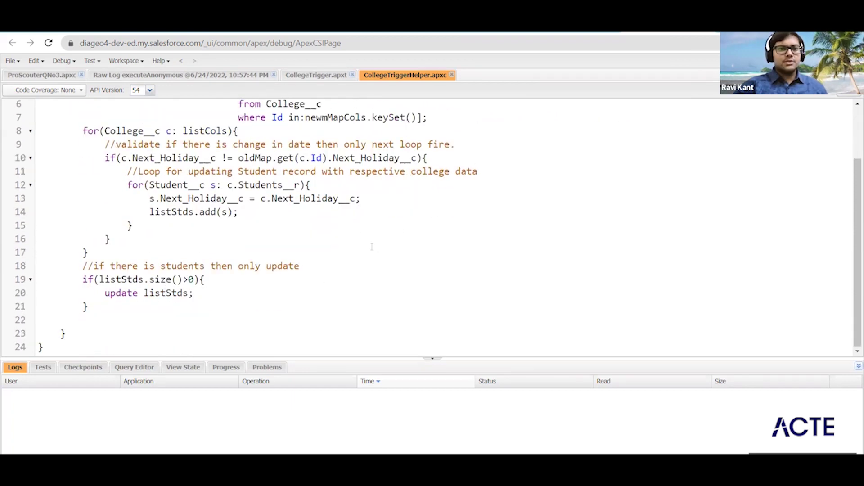
scroll(372, 247, "up", 2)
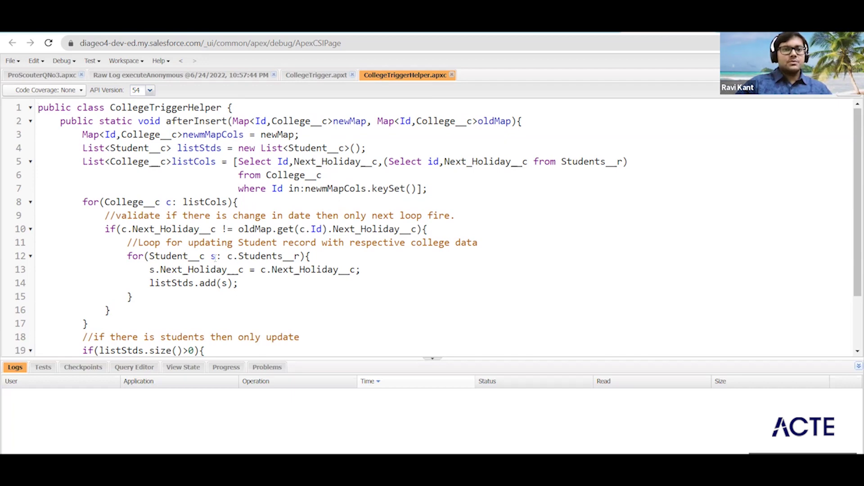
scroll(251, 302, "down", 3)
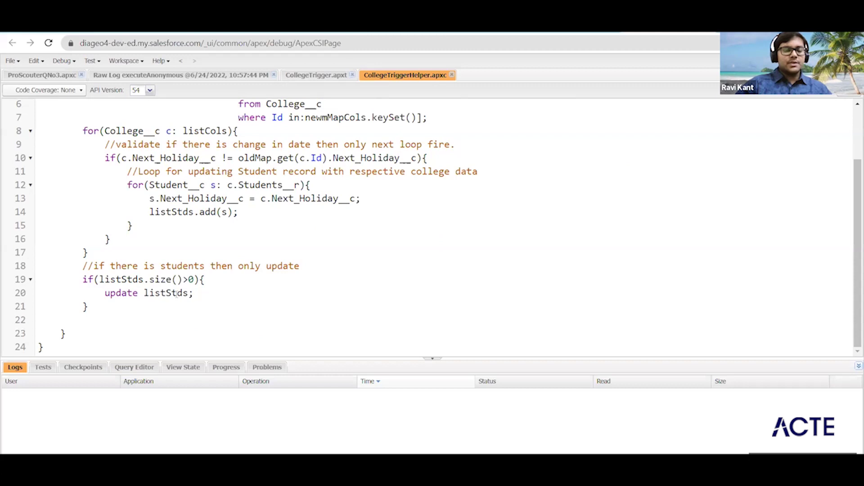
scroll(296, 288, "up", 2)
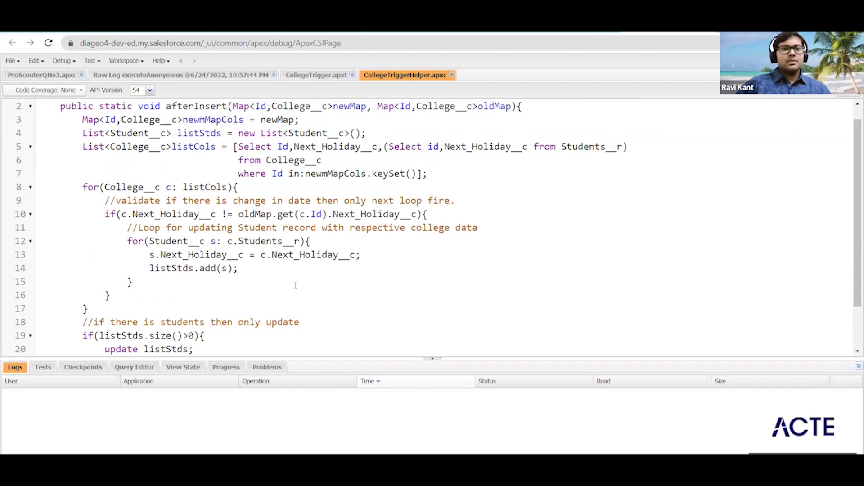
left_click(419, 173)
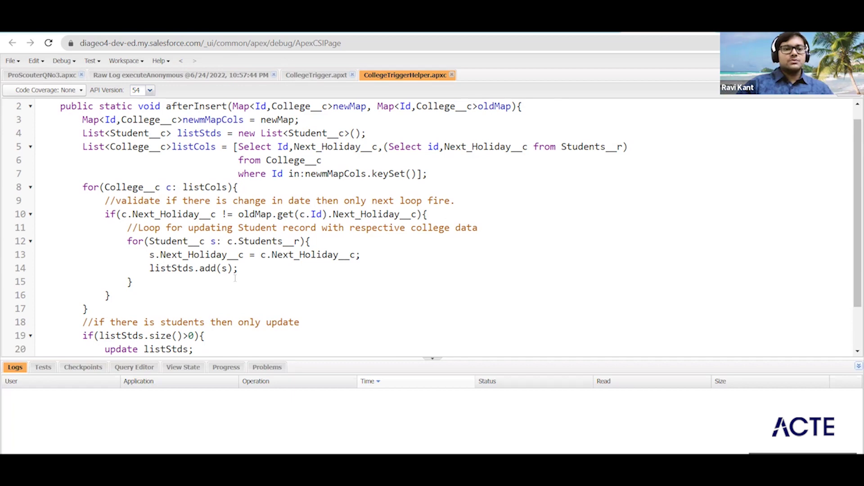
Open the CollegeTriggerHelper_Test class, refreshing the class list before opening
left_click(19, 64)
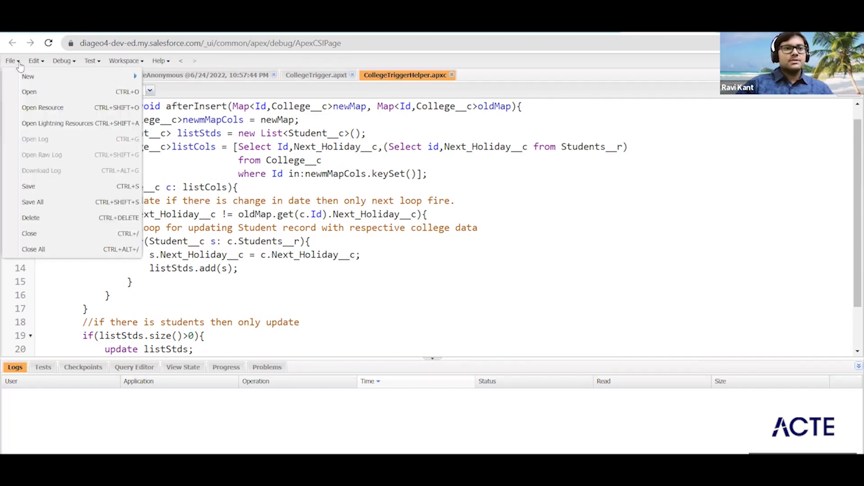
left_click(29, 92)
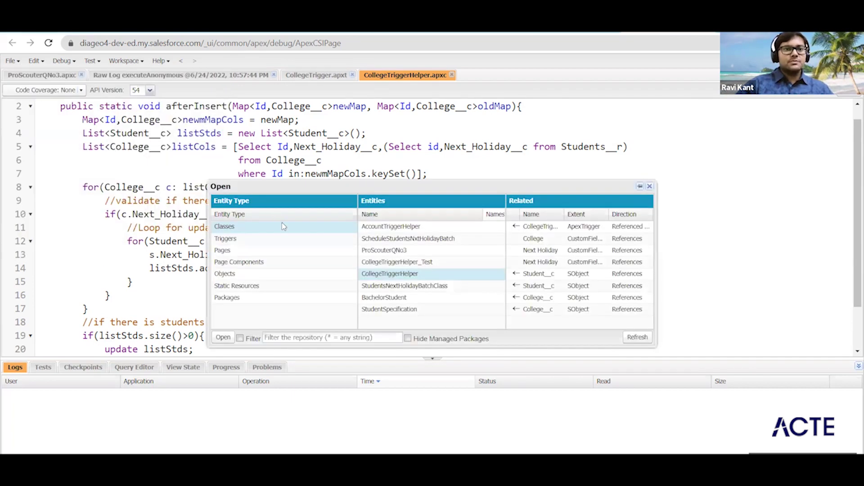
left_click(430, 263)
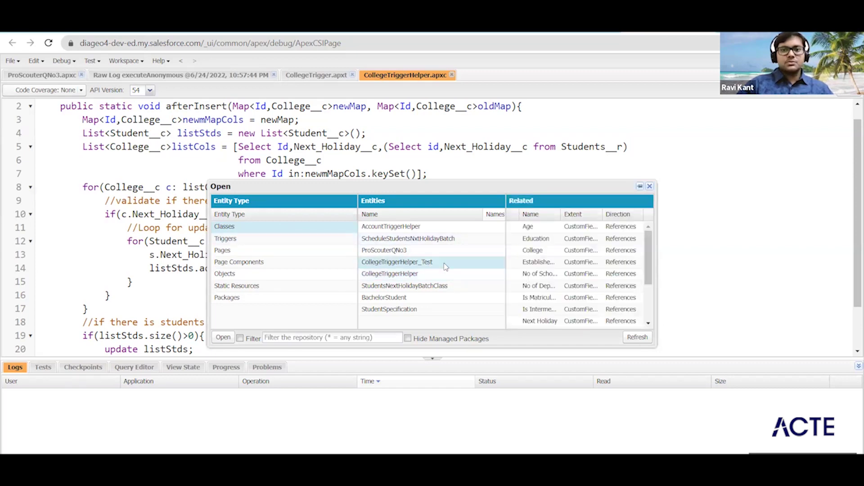
left_click(637, 337)
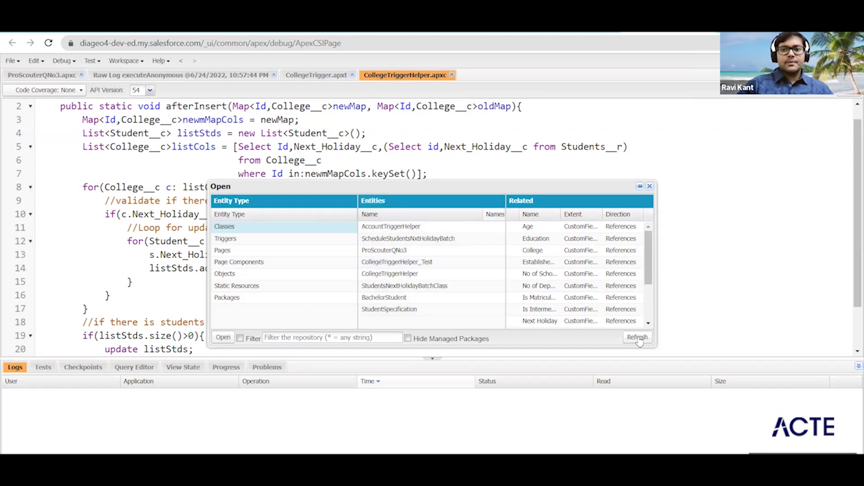
left_click(431, 262)
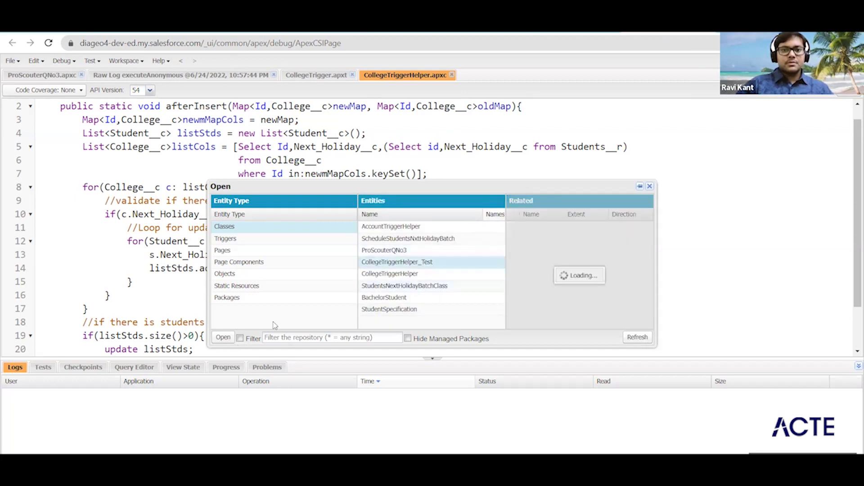
left_click(223, 337)
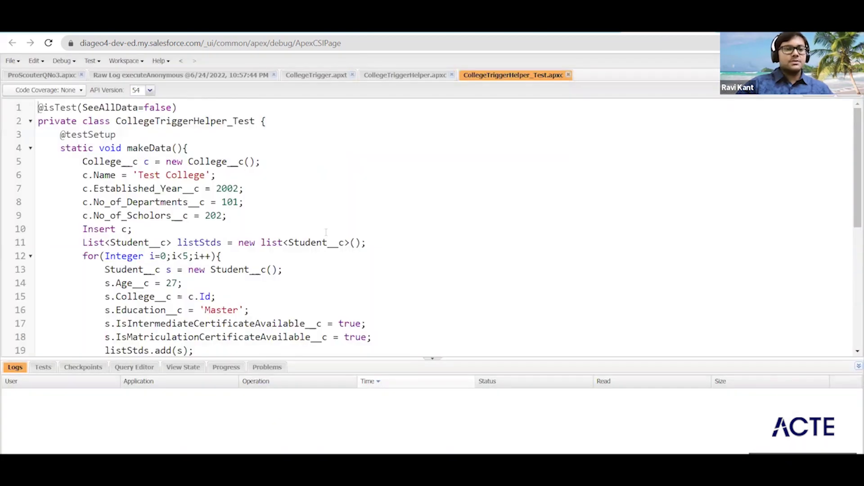
Collapse the Logs panel and scroll CollegeTriggerHelper_Test down to the testAfterInset assertions
left_click(433, 357)
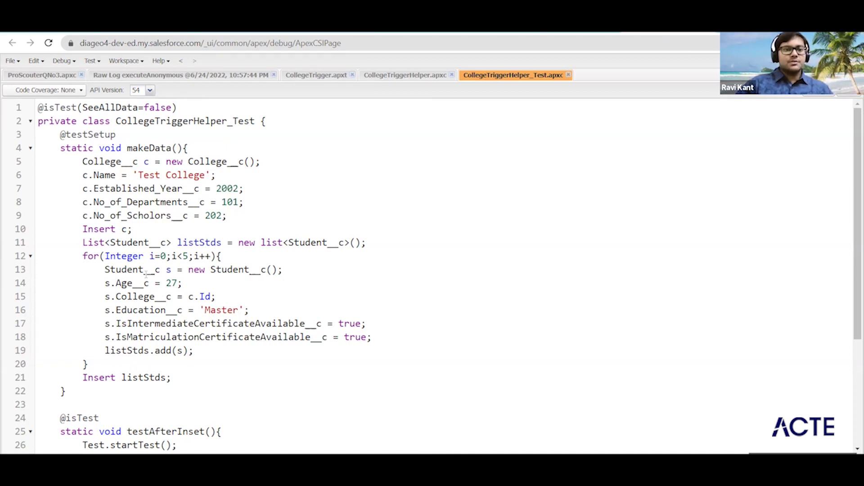
scroll(146, 273, "down", 4)
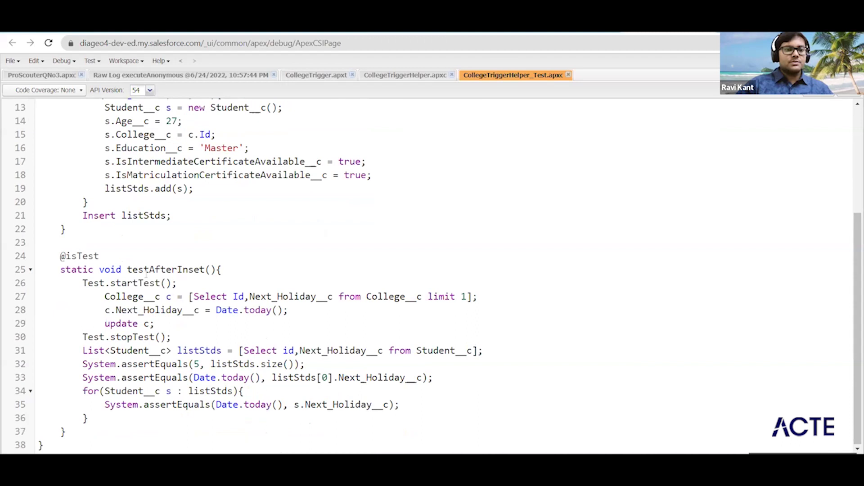